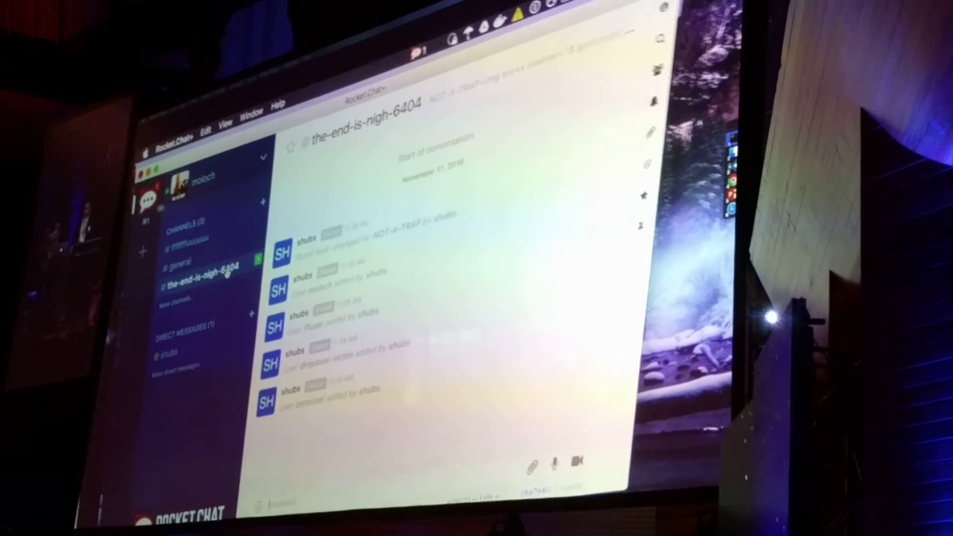
# Open the Create New channel panel from the sidebar, with 'the-end-is-nigh-950' prefilled as the name.
pyautogui.click(261, 207)
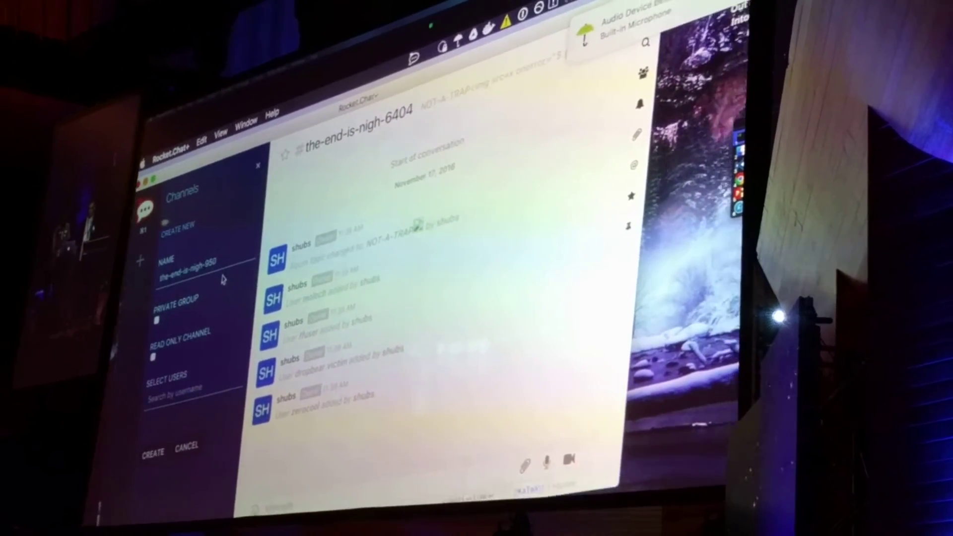